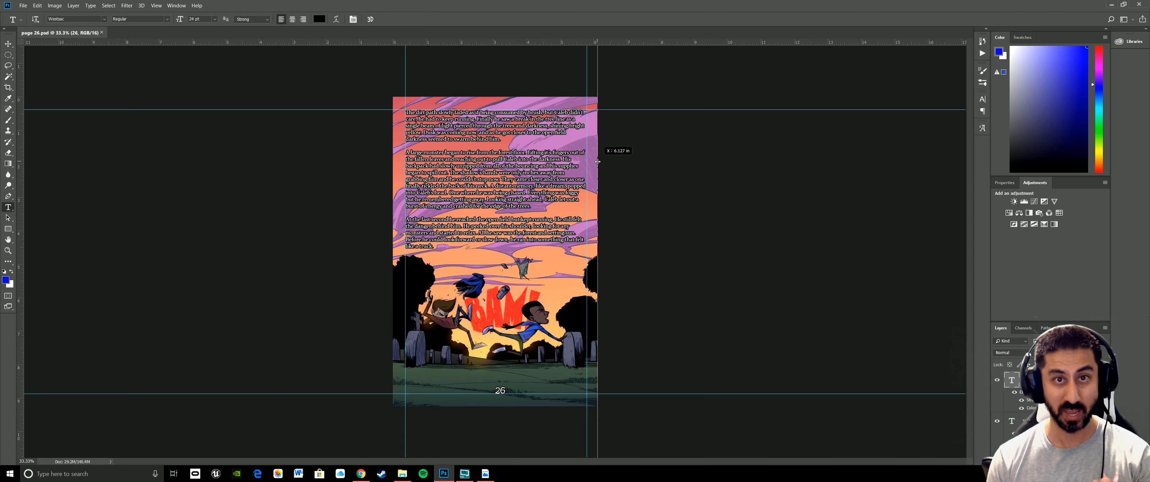
- Remove the extra vertical guide near the page's right edge and open the story text block for editing
left_click_drag(598, 162, 587, 166)
left_click_drag(587, 167, 23, 172)
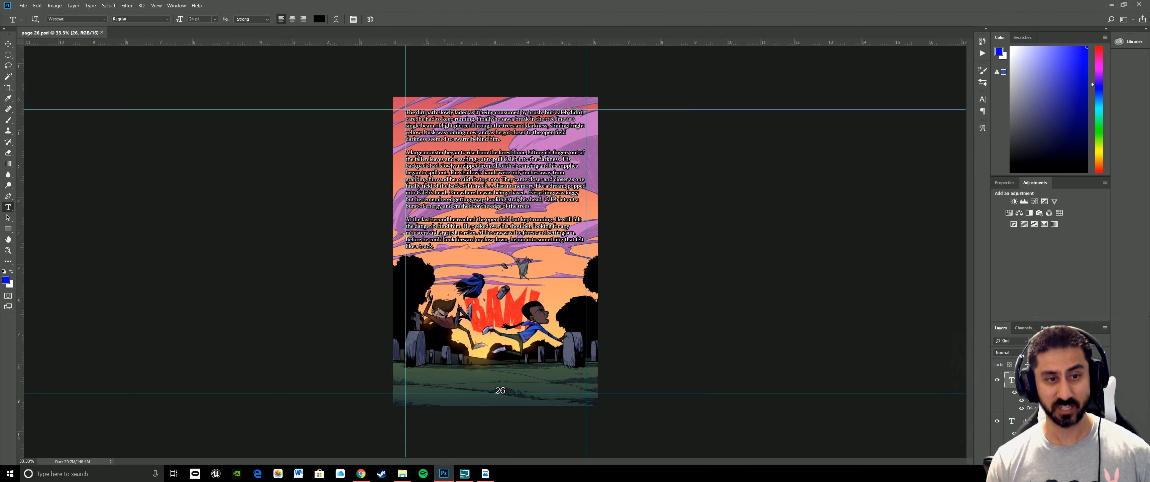
left_click(432, 221)
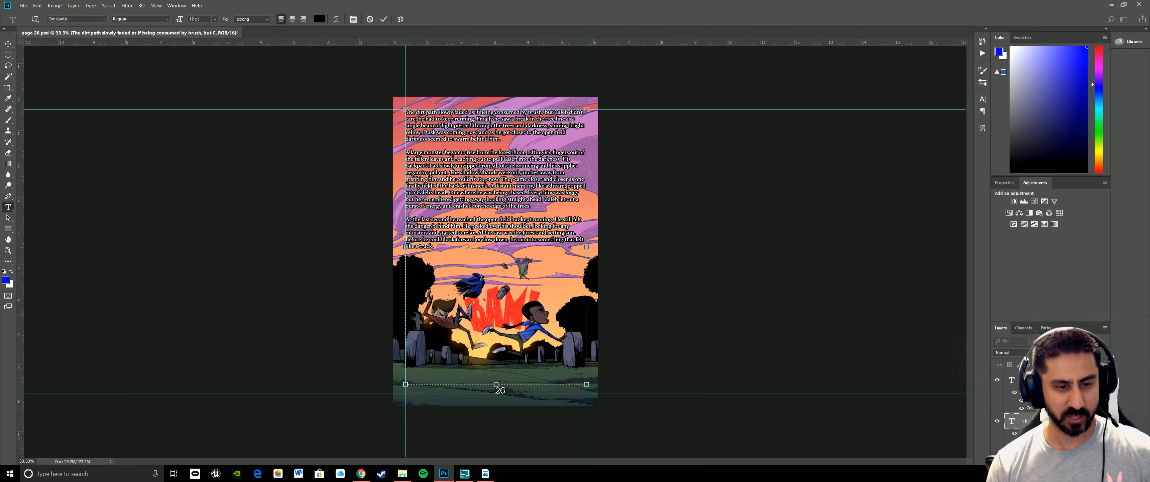
- Switch to Adobe Acrobat Pro DC and look over the opening pages of rough formatting.pdf
left_click(485, 473)
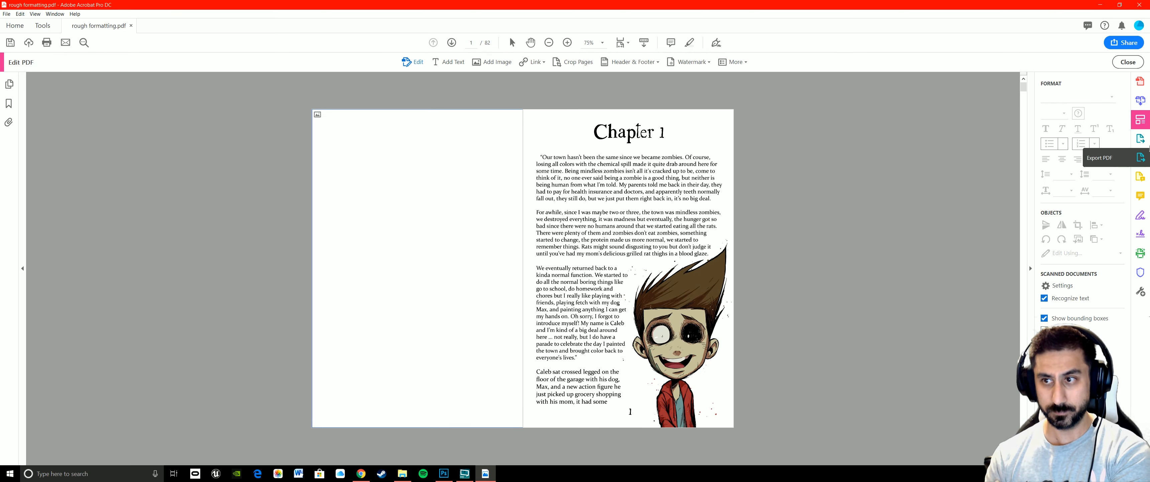
scroll(620, 189, "down", 5)
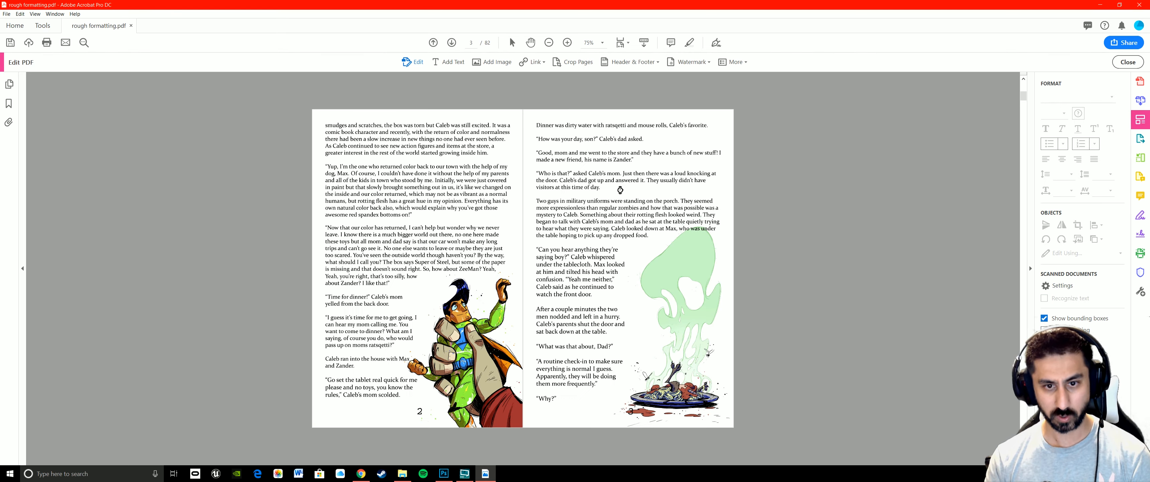
scroll(621, 190, "up", 5)
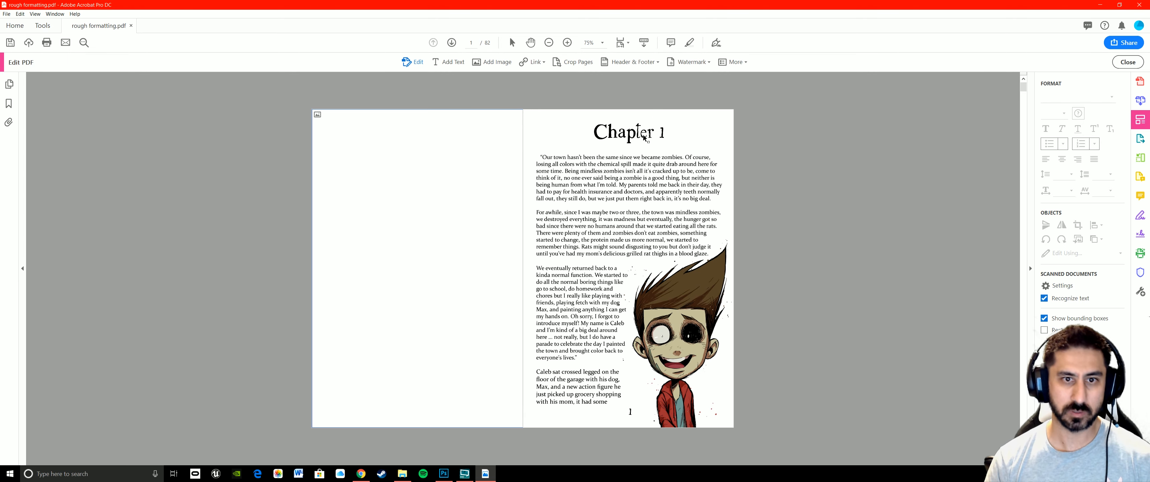
- Open the page box settings for cropping the Chapter 1 page and set its CropBox top margin to 0.375 in
left_click(1137, 123)
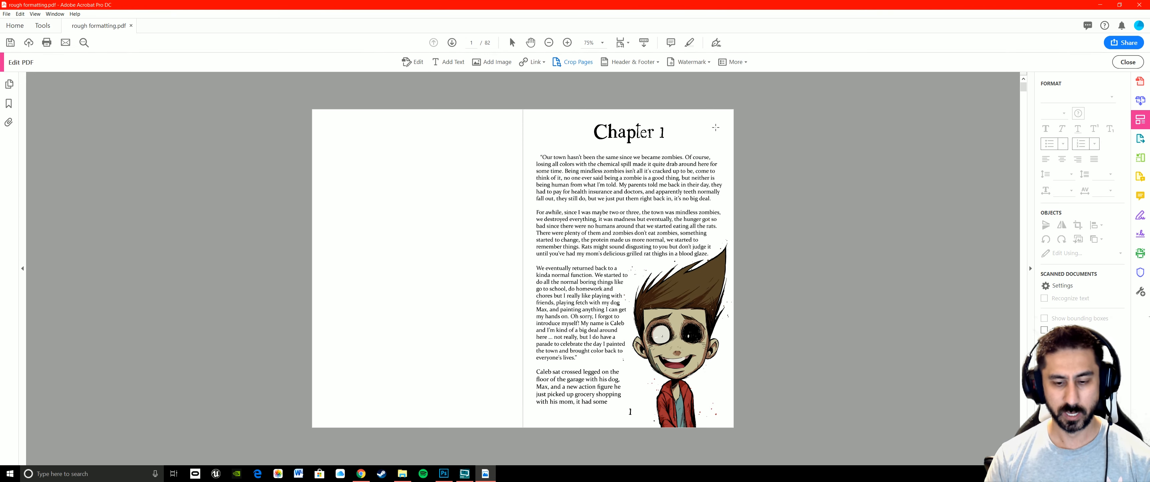
double_click(723, 124)
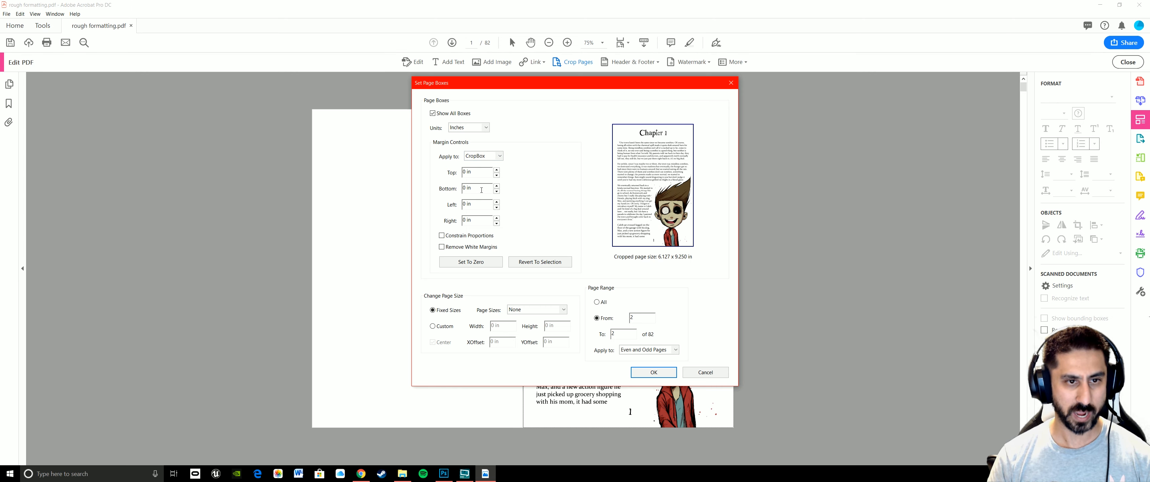
left_click(483, 170)
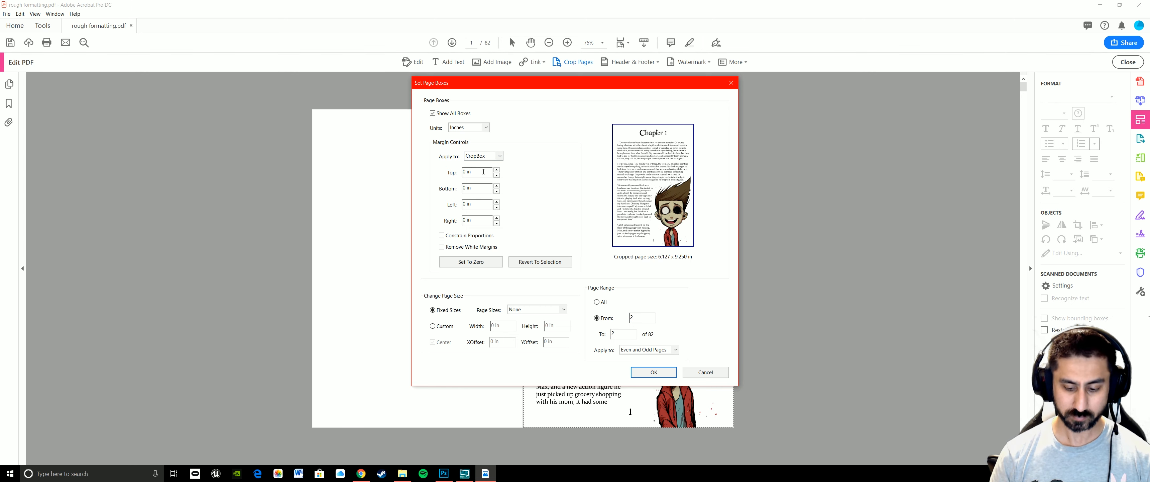
key("BackSpace")
key("BackSpace")
key("BackSpace")
key("BackSpace")
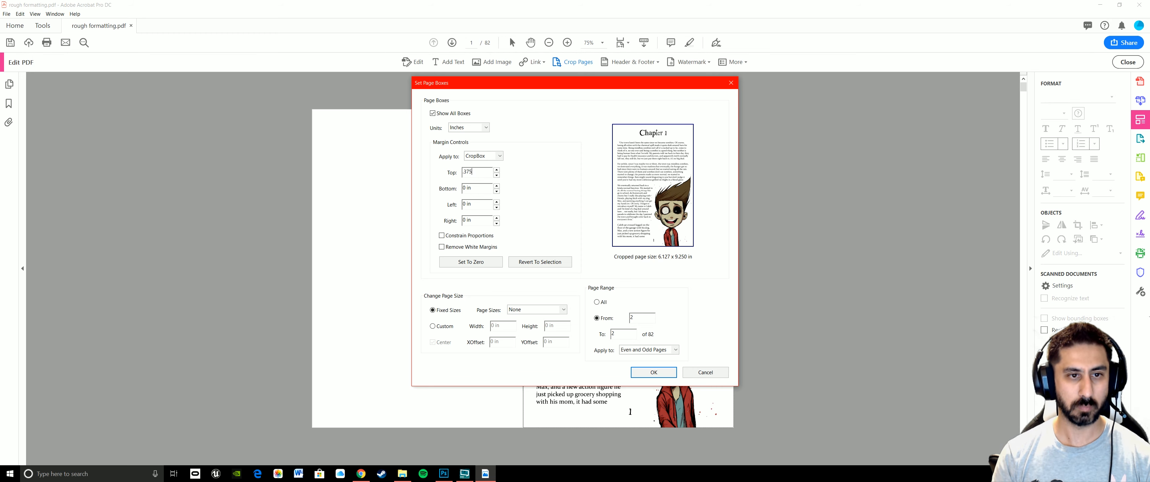
- Set the bottom, left and right CropBox margins to 0.375 in and apply the crop to the Chapter 1 page
key("Tab")
key("BackSpace")
type(".37")
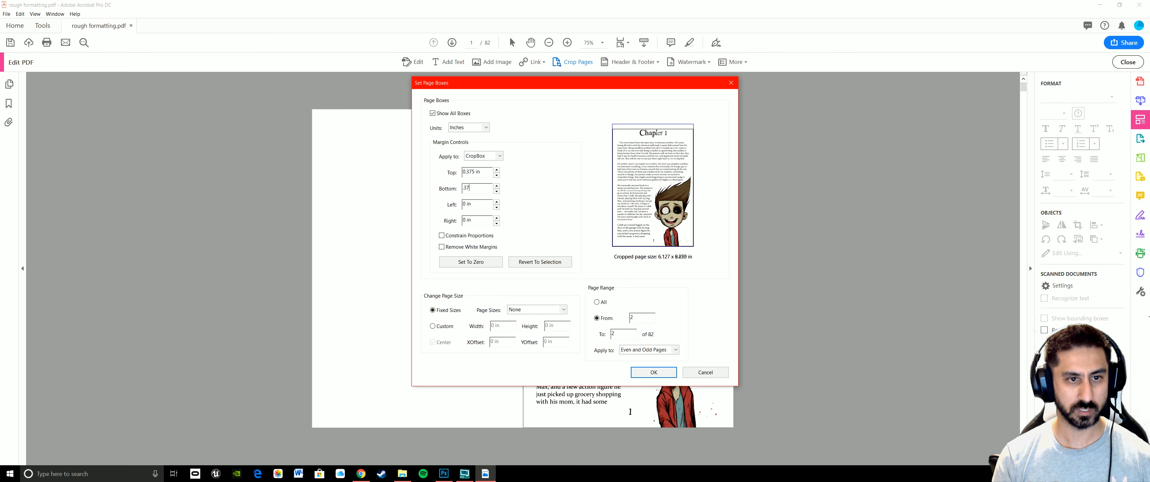
type("5")
key("Tab")
type(".375")
key("Tab")
key("BackSpace")
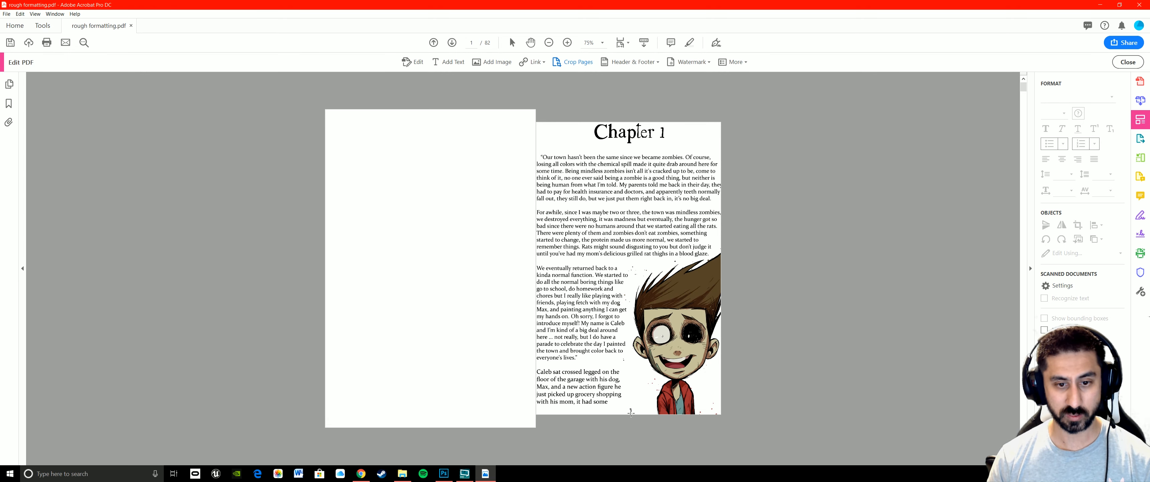
- Apply the same 0.375 in crop margins to all pages of the document
double_click(709, 134)
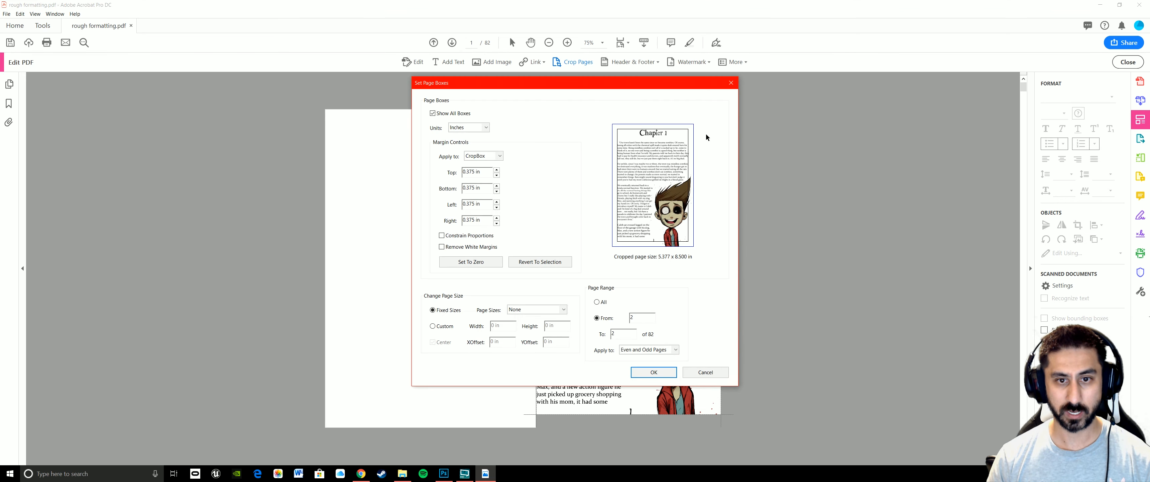
left_click(598, 302)
left_click(653, 371)
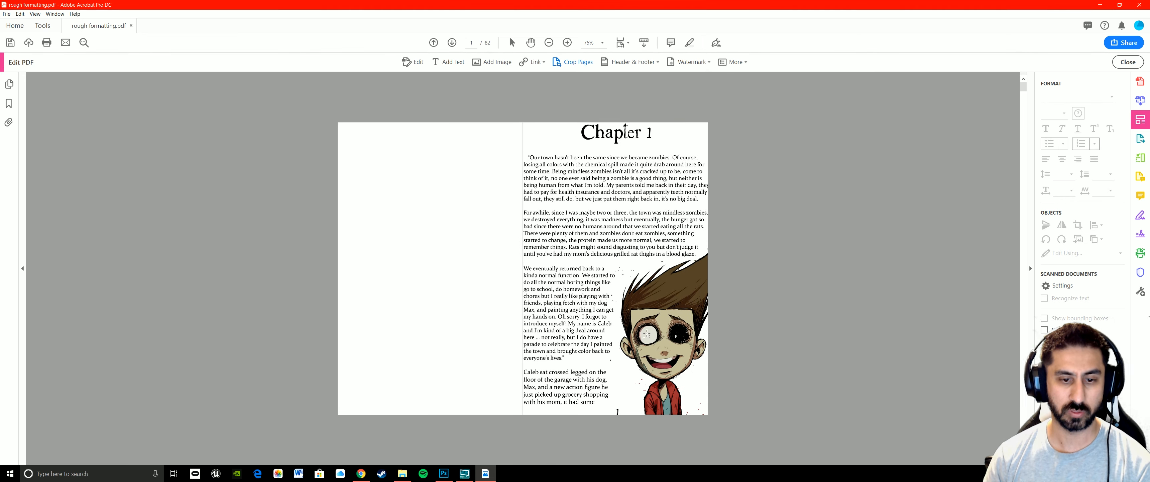
- Look through the cropped pages from Chapter 1 to Chapter 3, checking text, illustrations and page numbers against the page edges
scroll(647, 333, "down", 3)
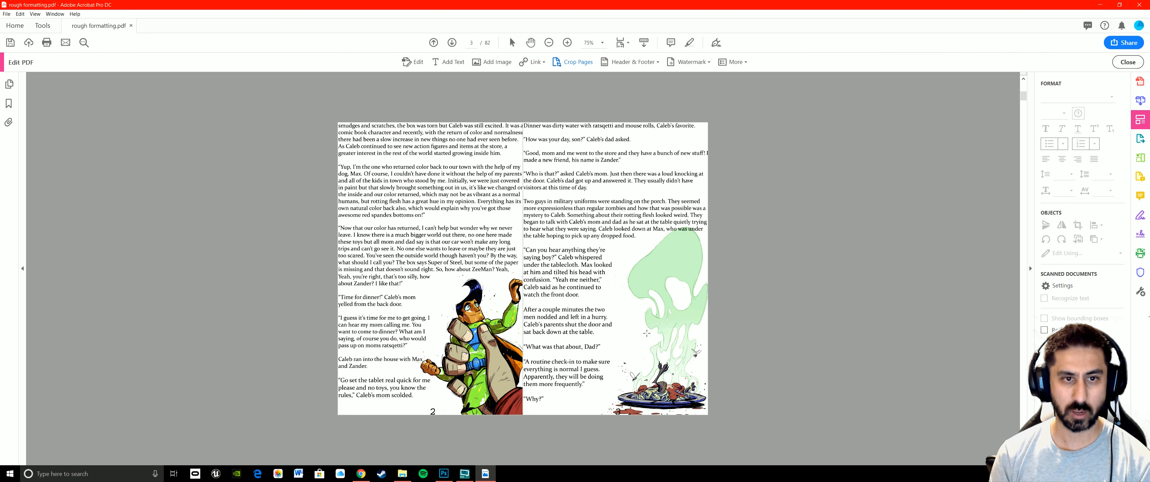
scroll(647, 333, "down", 3)
scroll(647, 334, "down", 3)
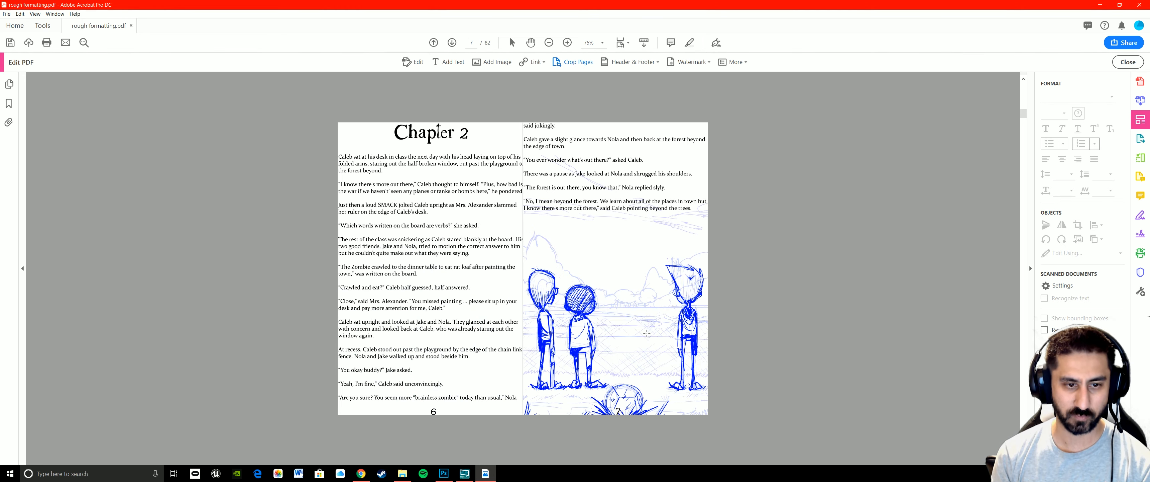
scroll(647, 333, "down", 3)
scroll(648, 333, "down", 3)
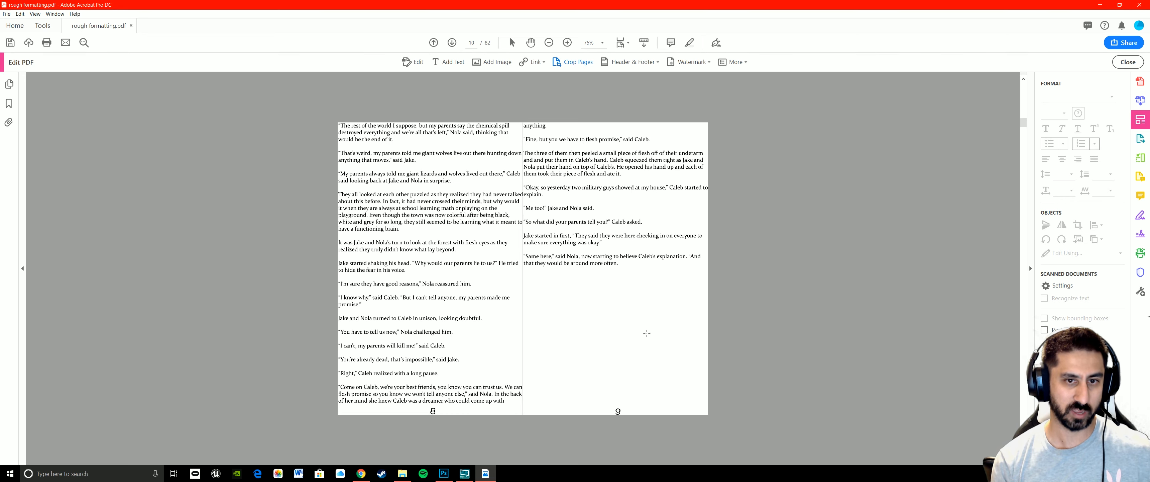
scroll(647, 333, "down", 4)
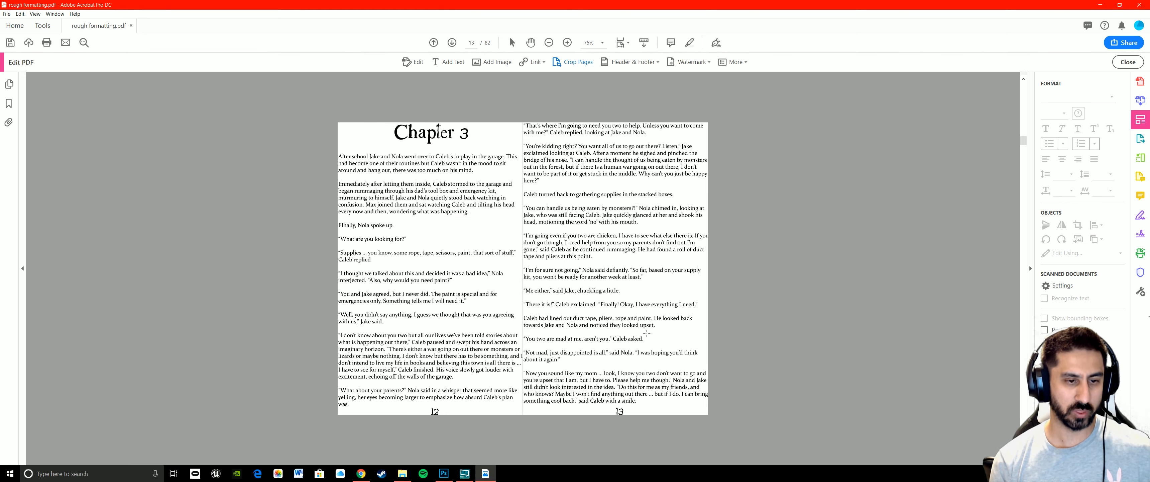
scroll(647, 332, "up", 4)
scroll(647, 332, "up", 2)
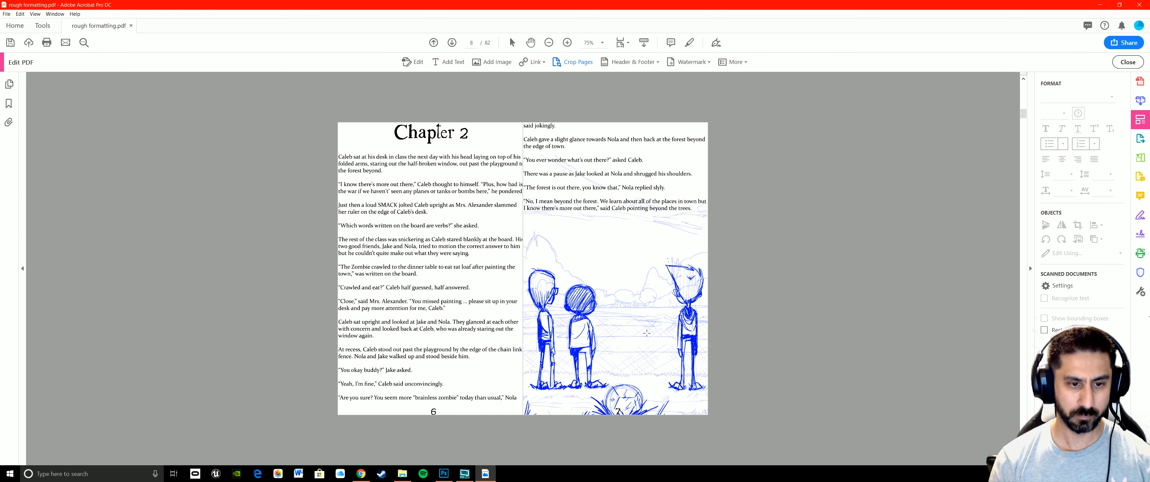
scroll(646, 333, "down", 1)
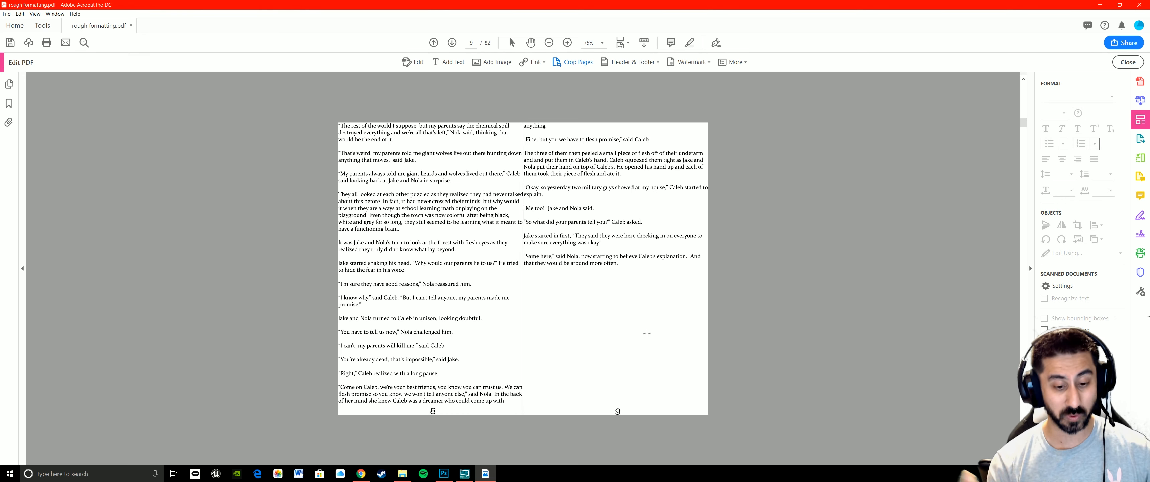
scroll(646, 333, "up", 1)
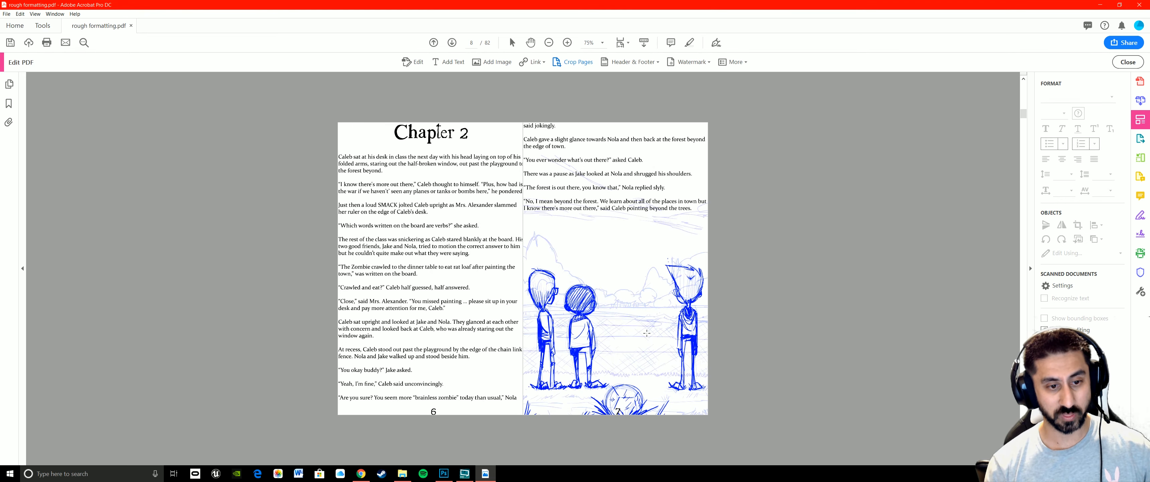
scroll(647, 333, "up", 3)
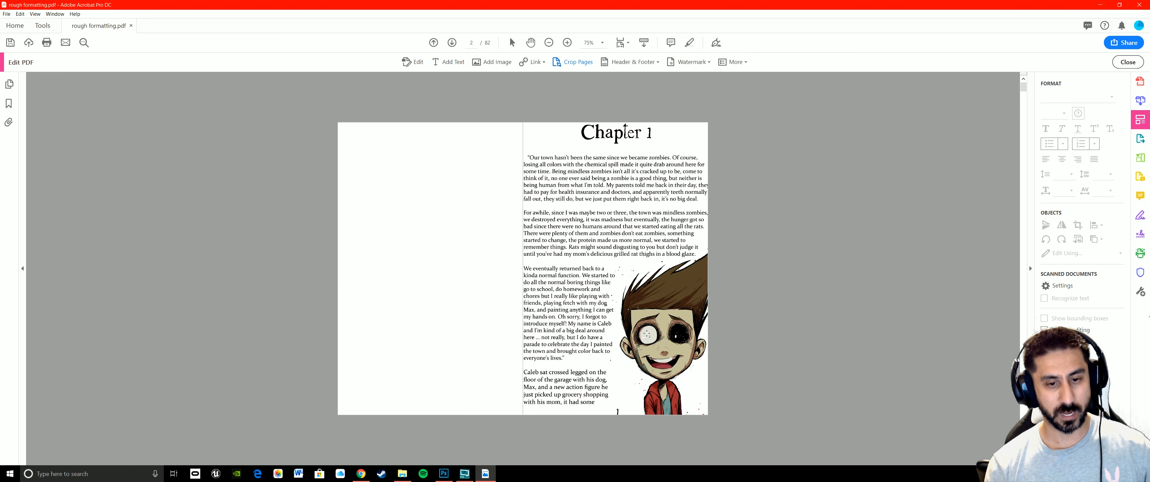